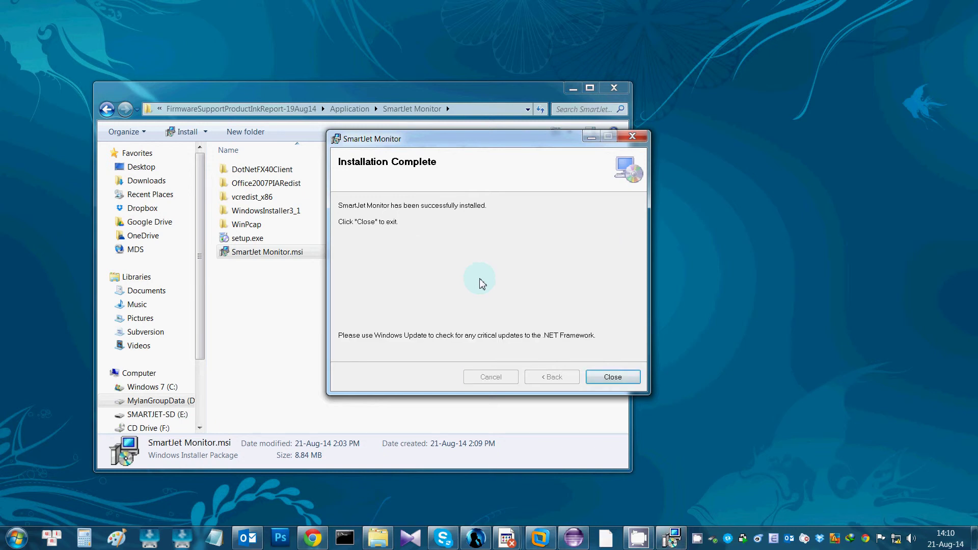
- Close the finished SmartJet Monitor installer and its folder window, and unpin the existing SmartJet Monitor shortcut from the taskbar
{"action": "left_click", "coordinate": [612, 378]}
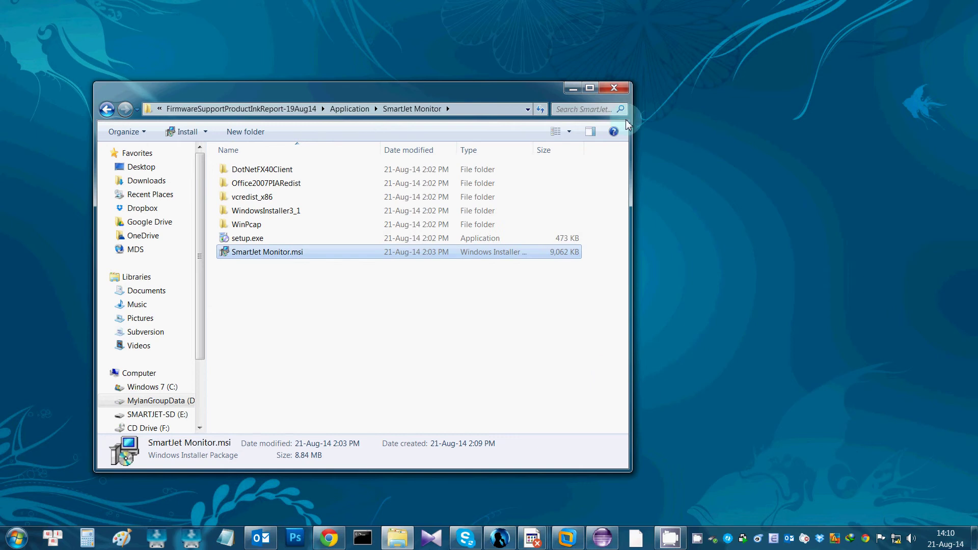
{"action": "left_click", "coordinate": [621, 87]}
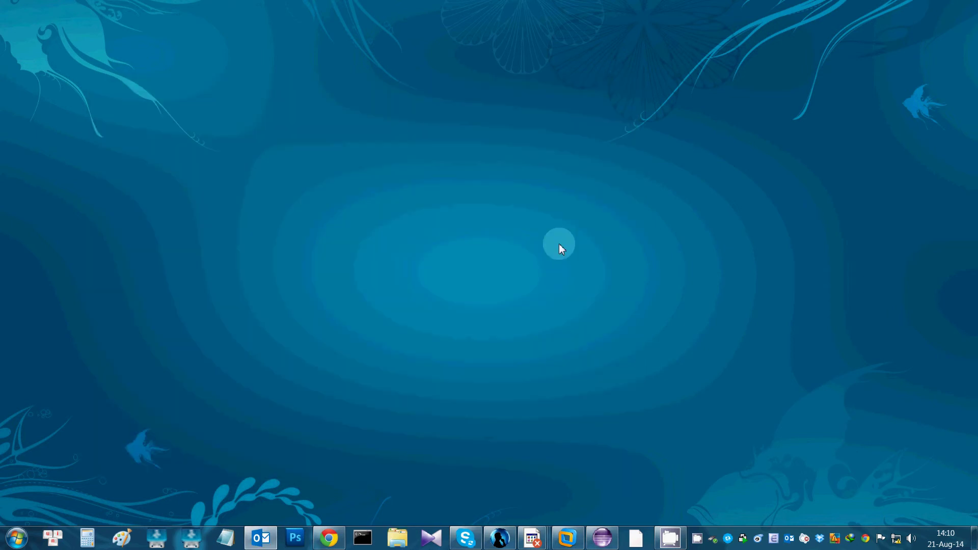
{"action": "right_click", "coordinate": [636, 538]}
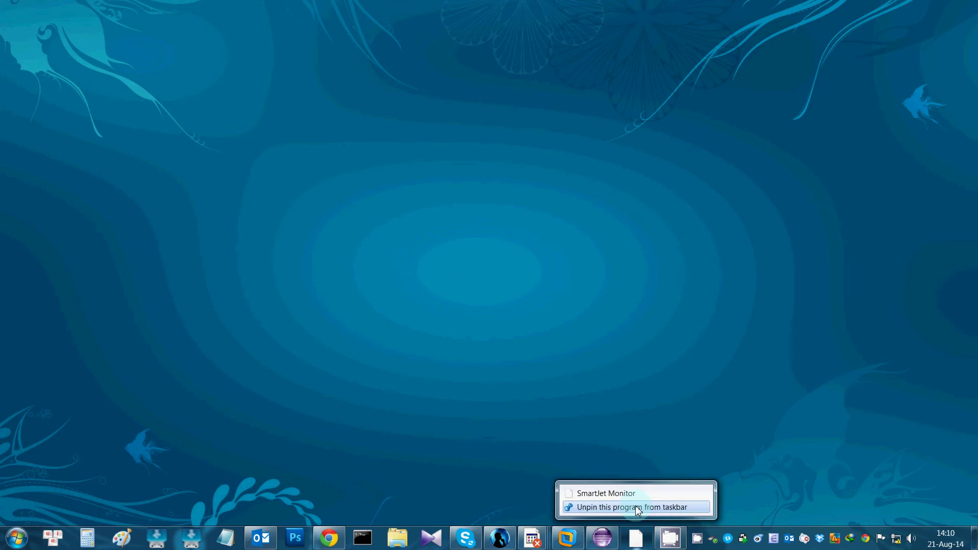
{"action": "left_click", "coordinate": [638, 507]}
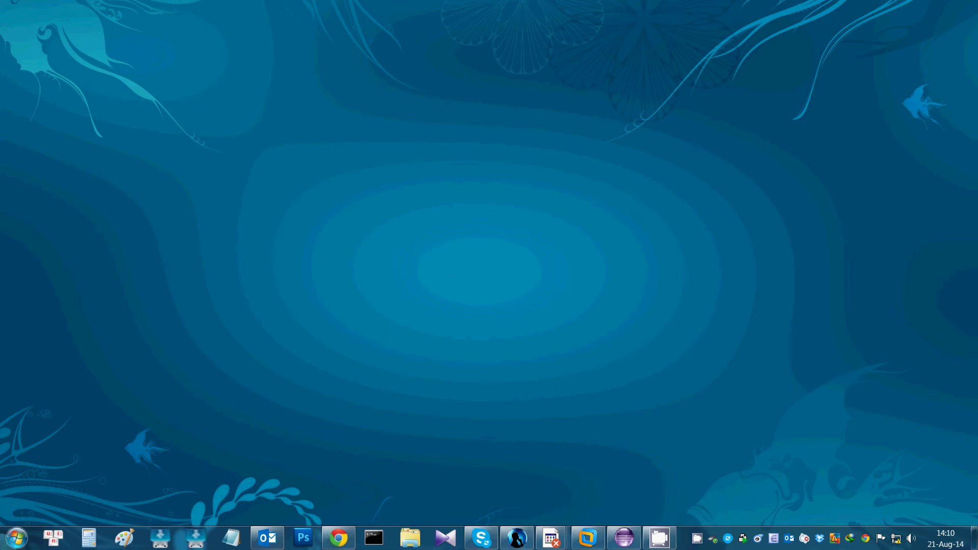
- Look for SmartJet Monitor in the list of all installed programs and search for "smartj"
{"action": "left_click", "coordinate": [17, 538]}
{"action": "left_click", "coordinate": [71, 483]}
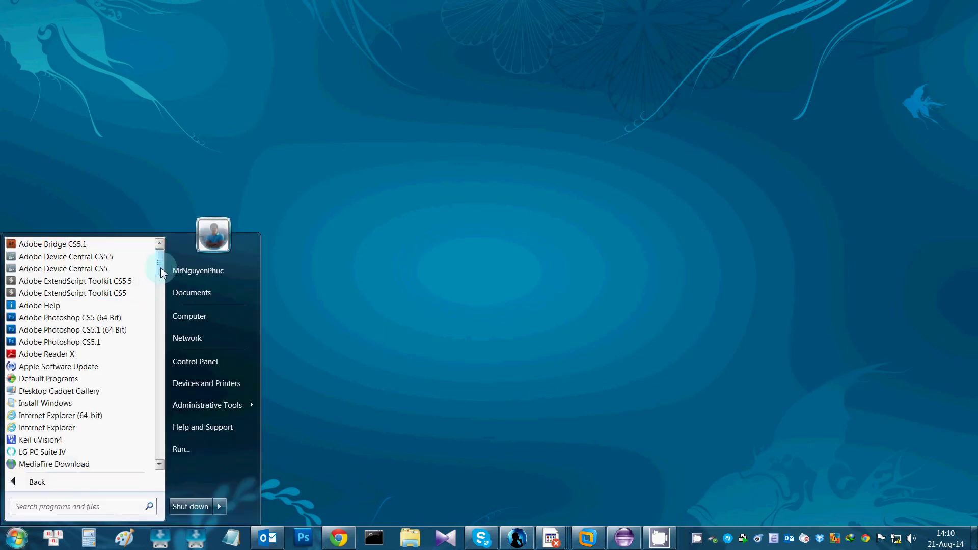
{"action": "scroll", "coordinate": [159, 314], "scroll_direction": "down", "scroll_amount": 15}
{"action": "scroll", "coordinate": [161, 458], "scroll_direction": "down", "scroll_amount": 5}
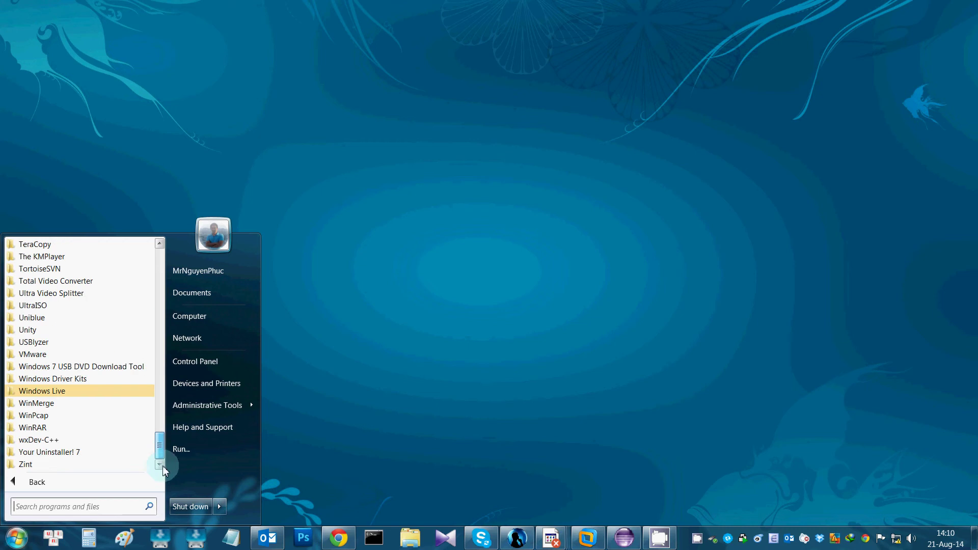
{"action": "scroll", "coordinate": [164, 448], "scroll_direction": "up", "scroll_amount": 3}
{"action": "scroll", "coordinate": [166, 445], "scroll_direction": "up", "scroll_amount": 3}
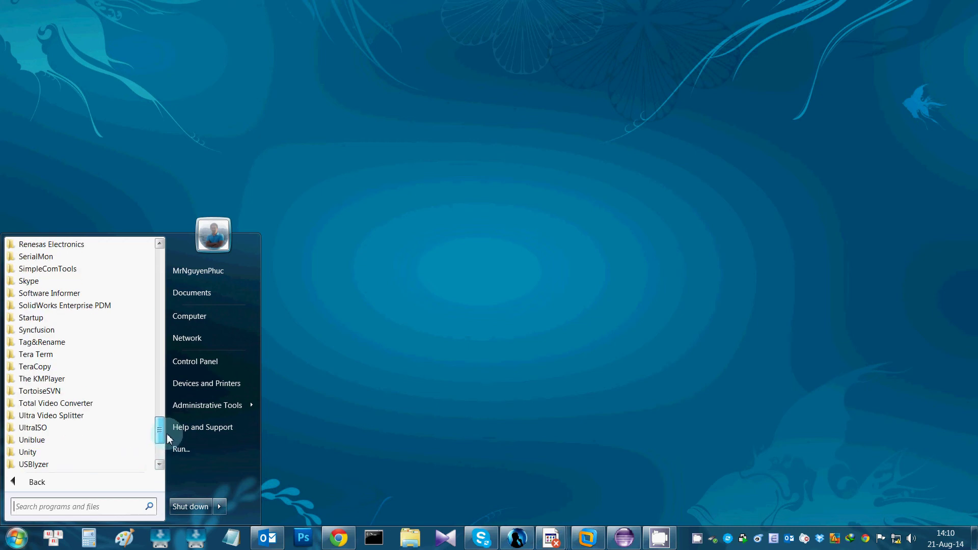
{"action": "scroll", "coordinate": [166, 427], "scroll_direction": "up", "scroll_amount": 1}
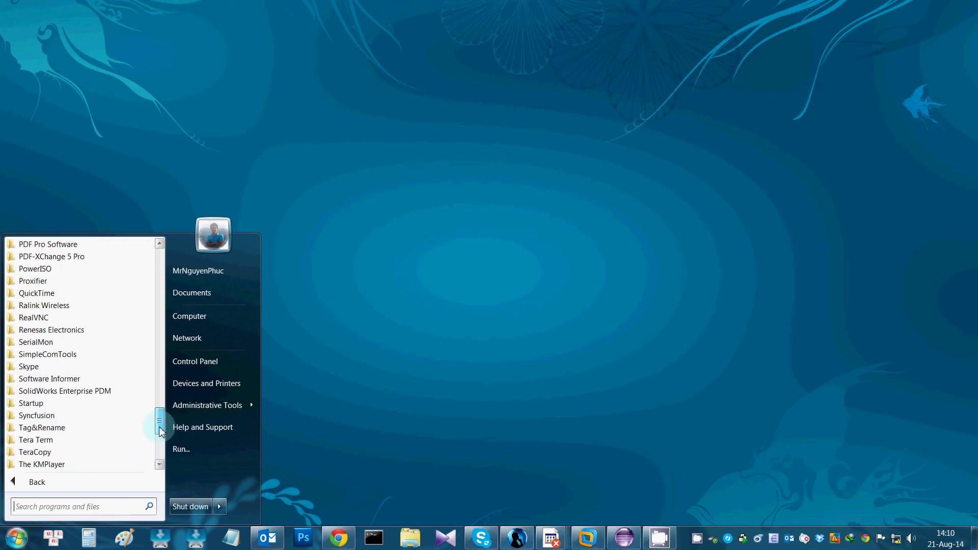
{"action": "left_click", "coordinate": [61, 510]}
{"action": "type", "text": "smar"}
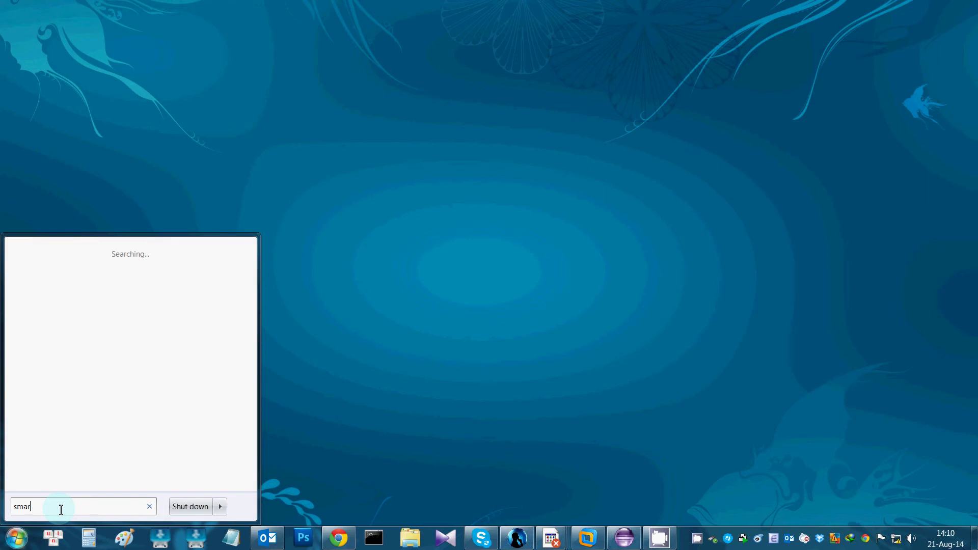
{"action": "type", "text": "tje"}
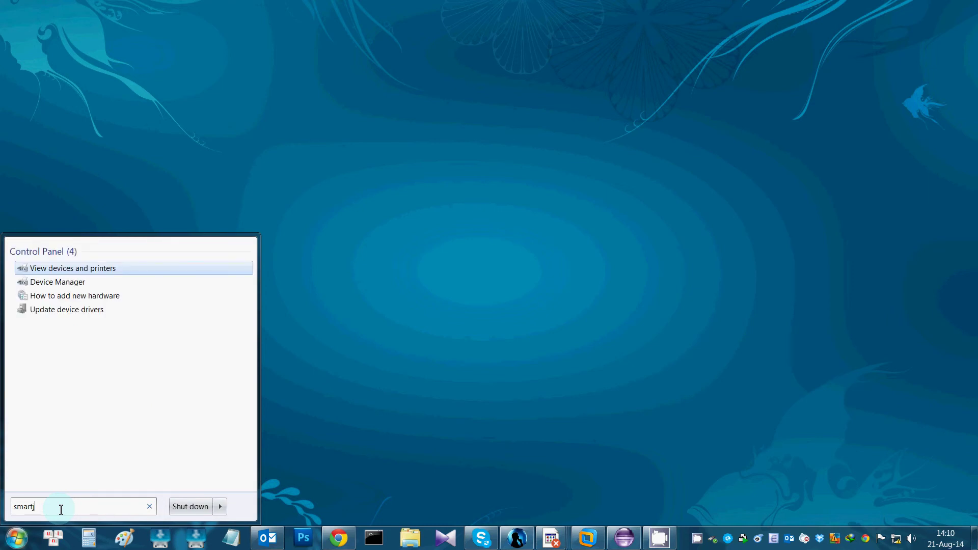
{"action": "key", "text": "BackSpace"}
{"action": "key", "text": "BackSpace"}
{"action": "key", "text": "BackSpace"}
{"action": "key", "text": "BackSpace"}
{"action": "key", "text": "BackSpace"}
{"action": "key", "text": "BackSpace"}
{"action": "key", "text": "BackSpace"}
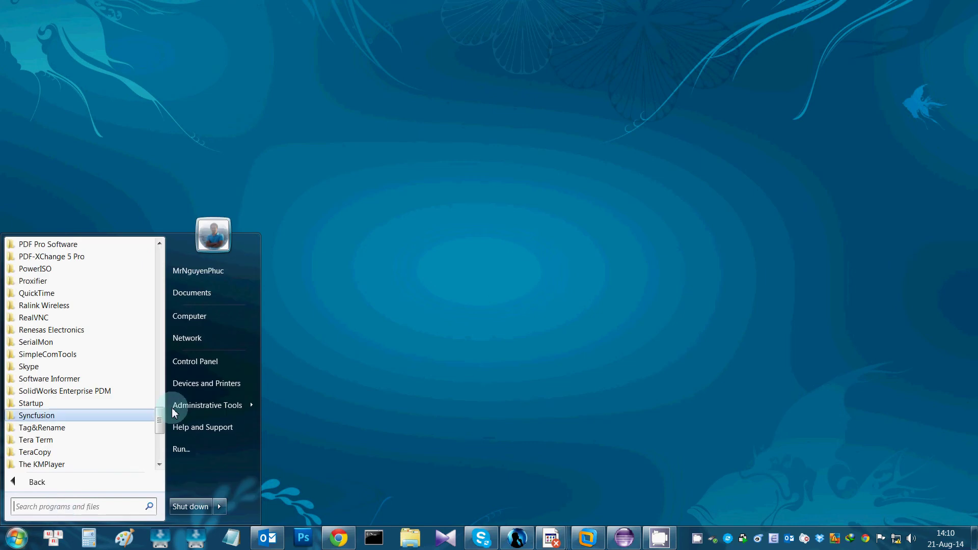
{"action": "left_click", "coordinate": [337, 193]}
- Show the desktop icons and pin the SmartJet Monitor shortcut to the taskbar
{"action": "right_click", "coordinate": [338, 194]}
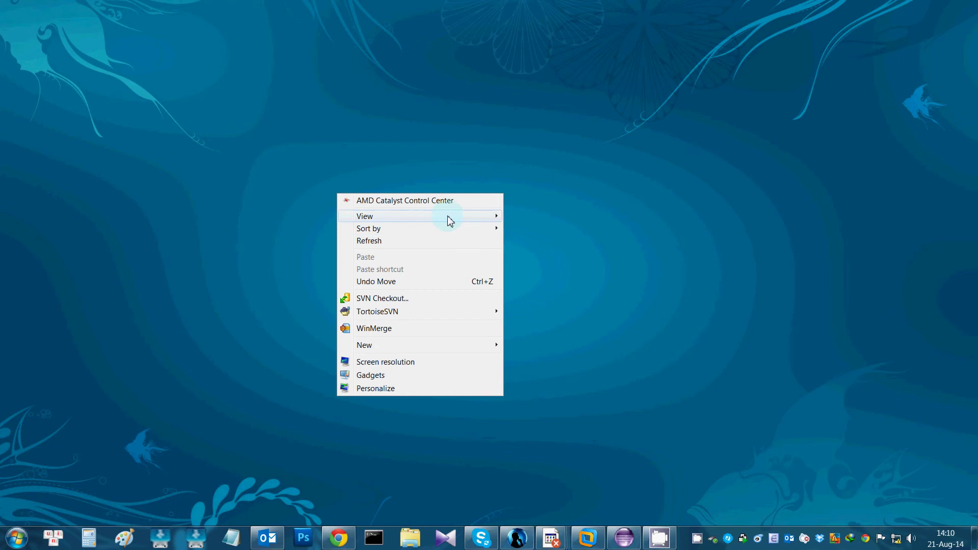
{"action": "mouse_move", "coordinate": [447, 217]}
{"action": "left_click", "coordinate": [553, 285]}
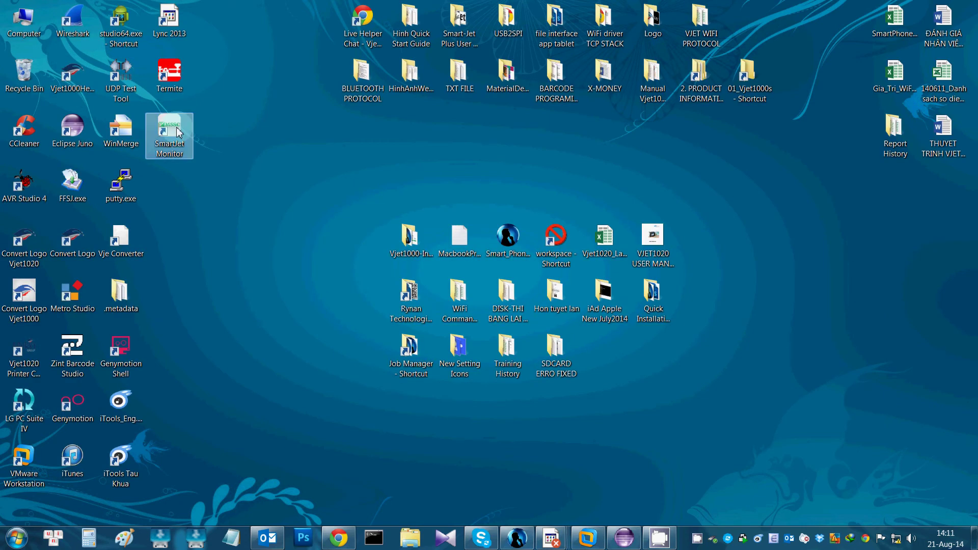
{"action": "double_click", "coordinate": [178, 132]}
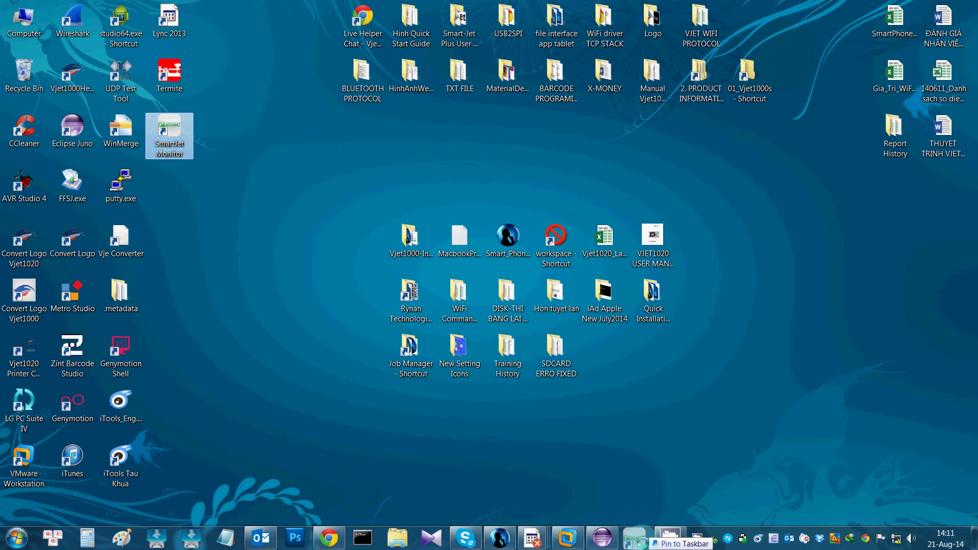
- Hide all the desktop icons
{"action": "right_click", "coordinate": [291, 188]}
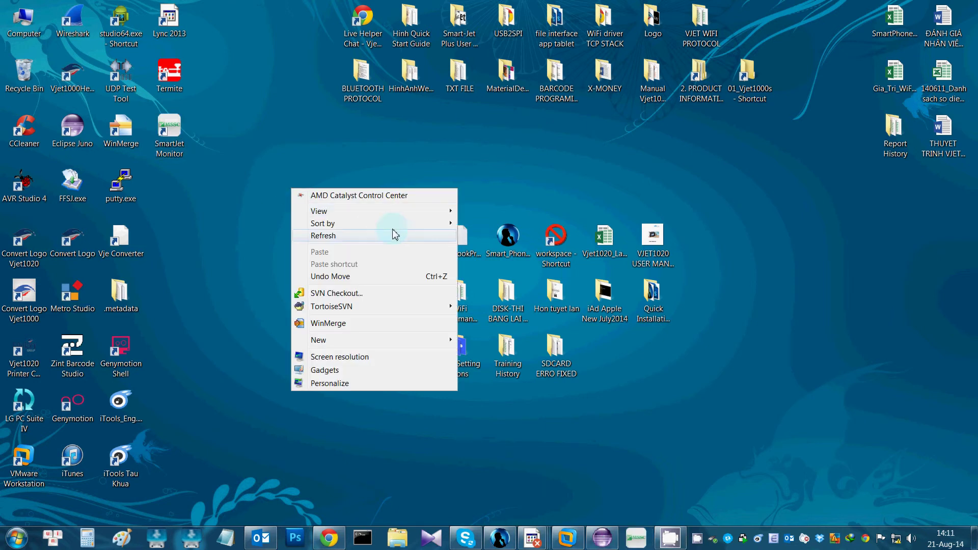
{"action": "mouse_move", "coordinate": [415, 219]}
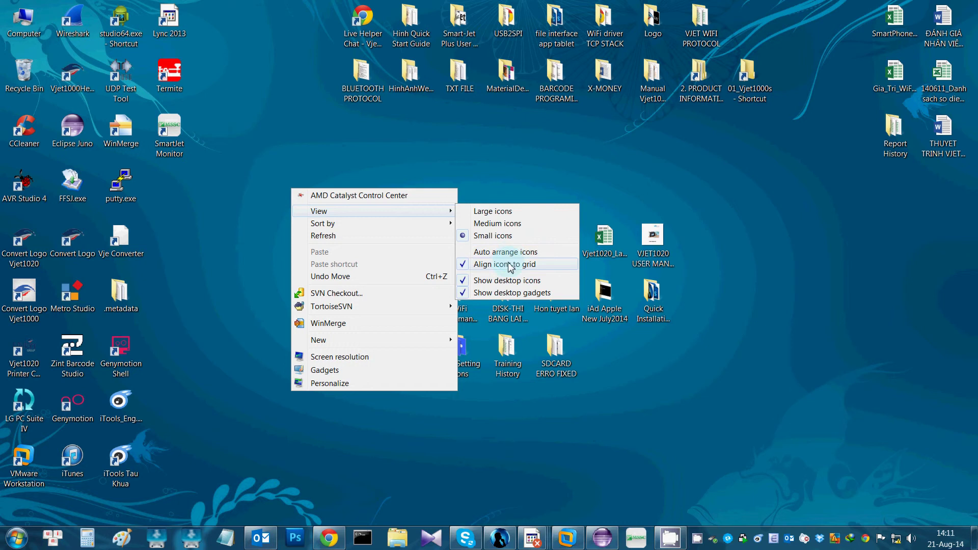
{"action": "left_click", "coordinate": [507, 279]}
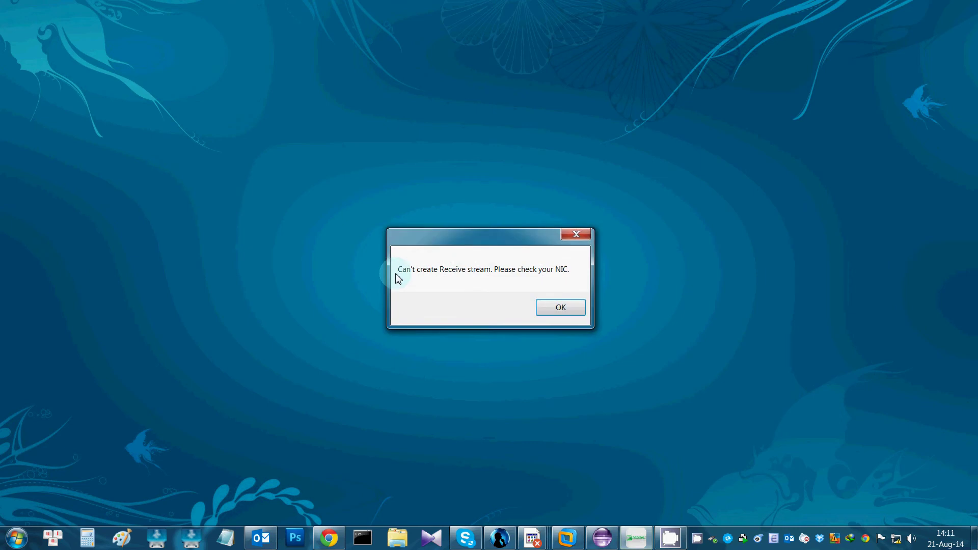
- Dismiss the network card error messages of SmartJet Monitor and close the program
{"action": "left_click", "coordinate": [561, 308]}
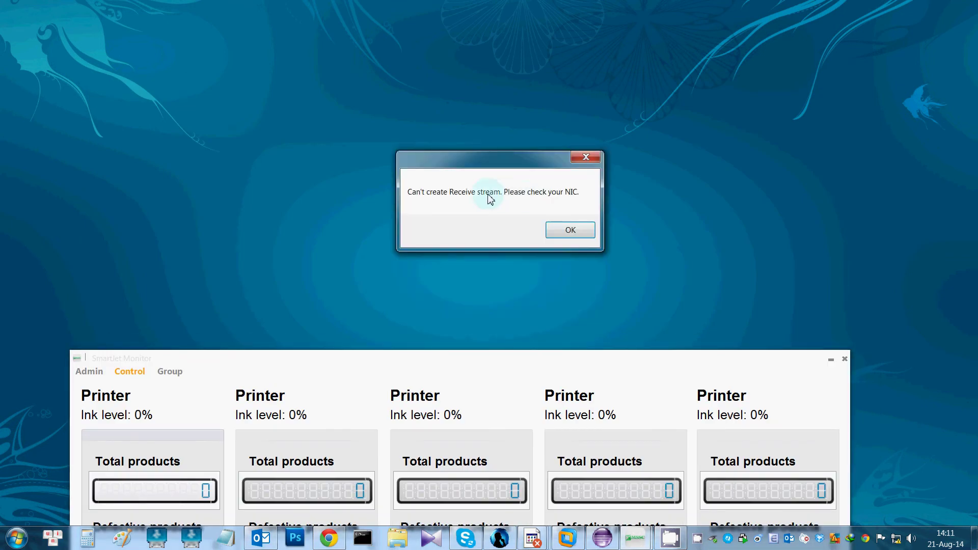
{"action": "left_click", "coordinate": [569, 230]}
{"action": "left_click", "coordinate": [843, 360]}
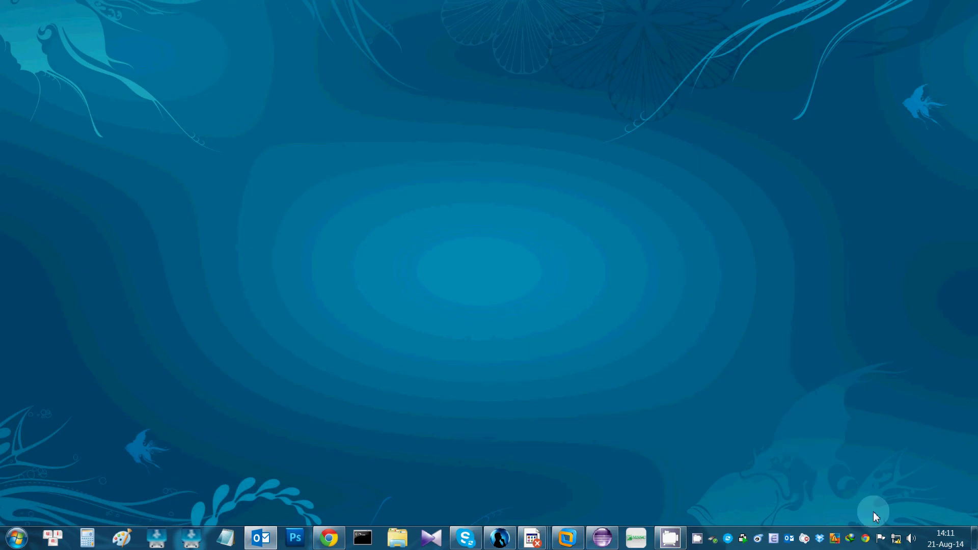
- Open the Internet Protocol Version 4 (TCP/IPv4) properties of the Local Area Connection from the Windows network adapter list
{"action": "left_click", "coordinate": [895, 538]}
{"action": "left_click", "coordinate": [881, 505]}
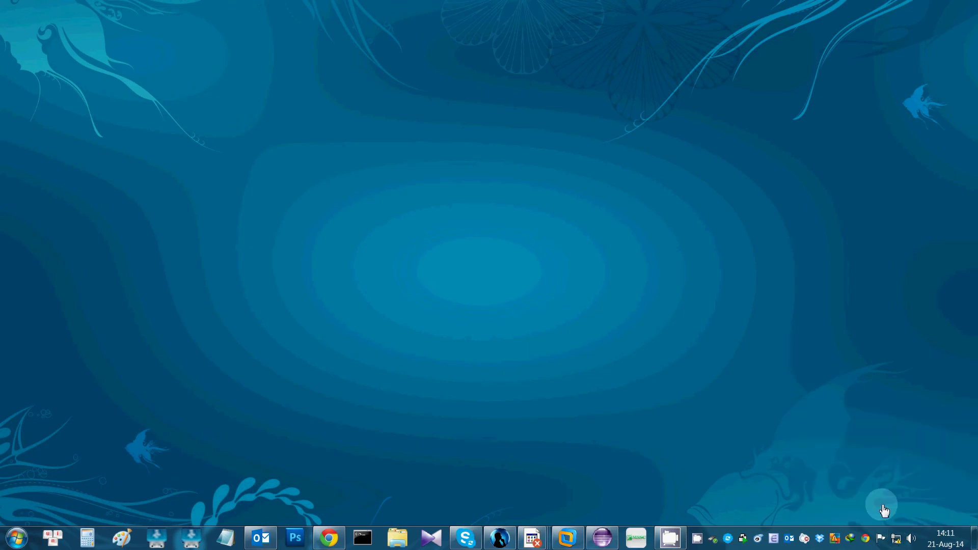
{"action": "left_click", "coordinate": [227, 94]}
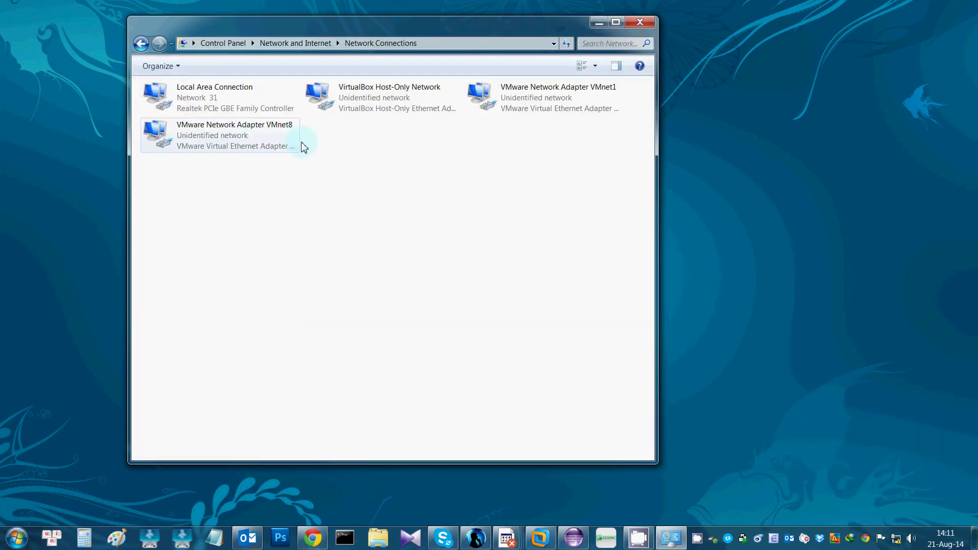
{"action": "left_click", "coordinate": [236, 100]}
{"action": "right_click", "coordinate": [239, 101]}
{"action": "left_click", "coordinate": [283, 207]}
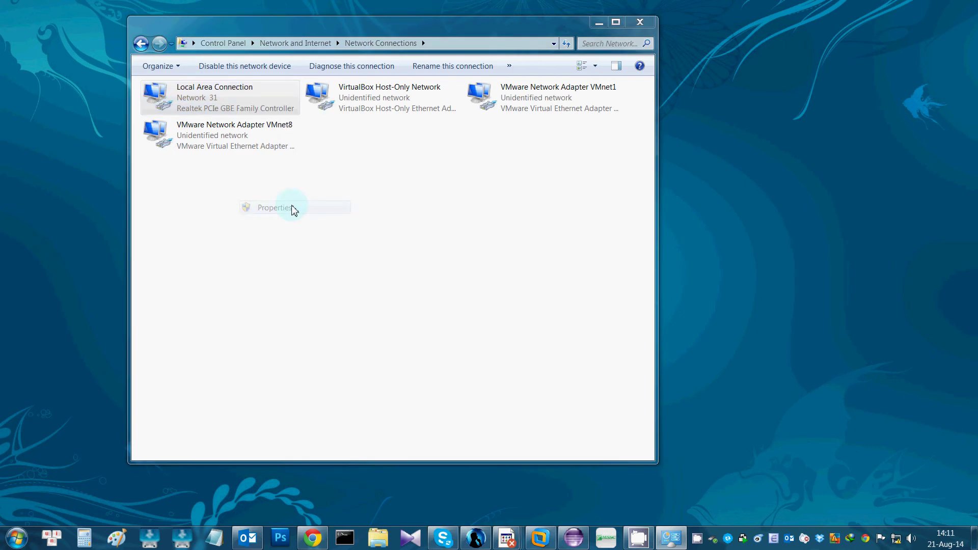
{"action": "left_click", "coordinate": [341, 238]}
{"action": "left_click", "coordinate": [341, 237]}
{"action": "double_click", "coordinate": [224, 215]}
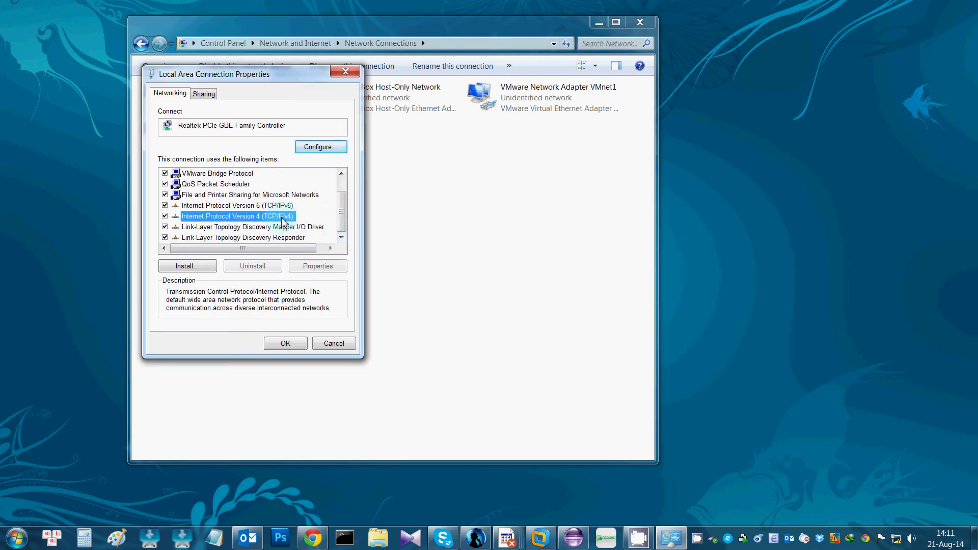
- Assign the Local Area Connection the fixed IP address 192.168.1.2 with subnet mask 255.255.255.0, and close the network settings
{"action": "left_click", "coordinate": [202, 209]}
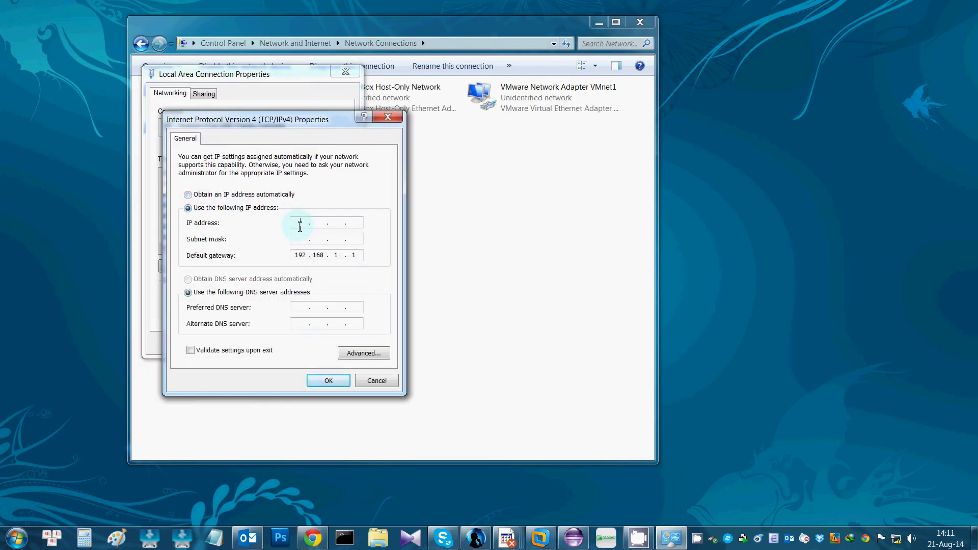
{"action": "type", "text": "192 . 168 . 1 . 2"}
{"action": "left_click", "coordinate": [328, 381]}
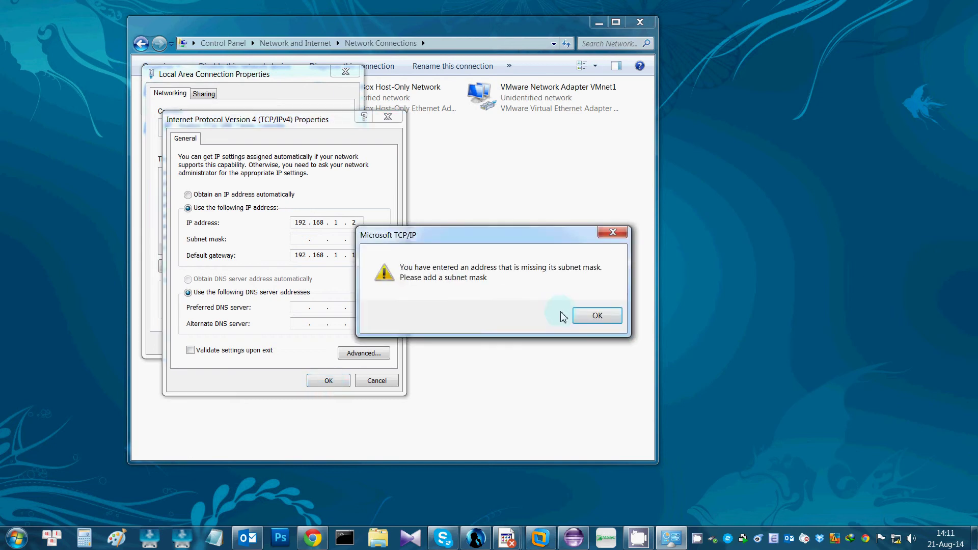
{"action": "left_click", "coordinate": [588, 316]}
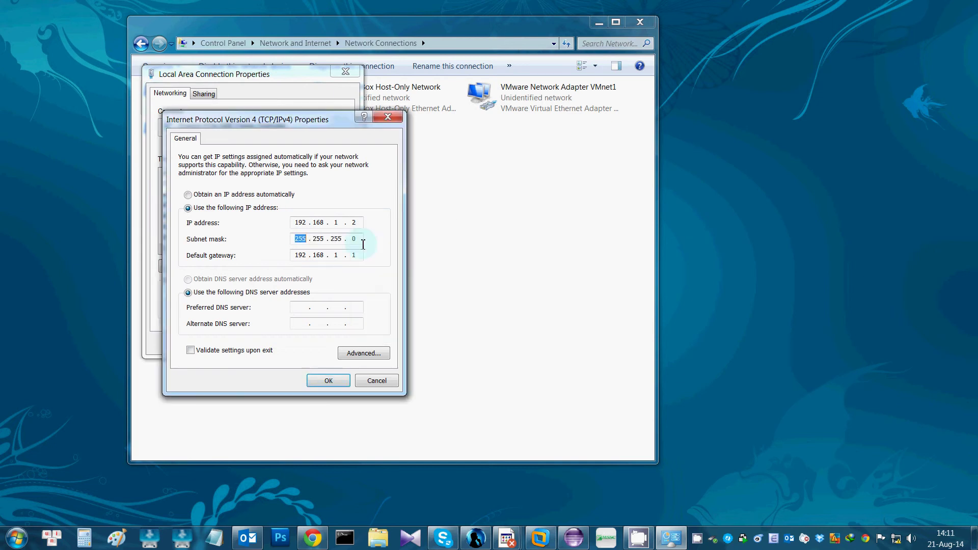
{"action": "left_click", "coordinate": [328, 380]}
{"action": "left_click", "coordinate": [529, 330]}
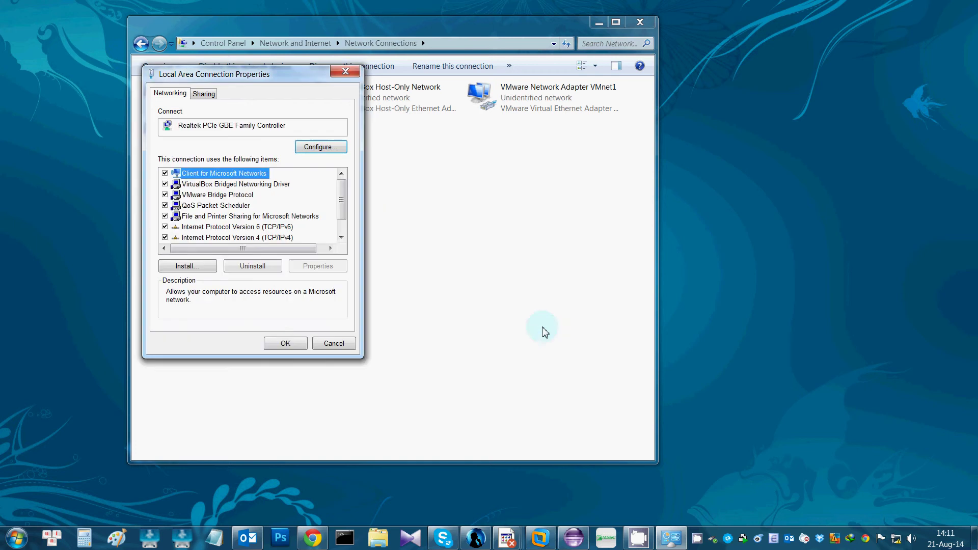
{"action": "left_click", "coordinate": [293, 344]}
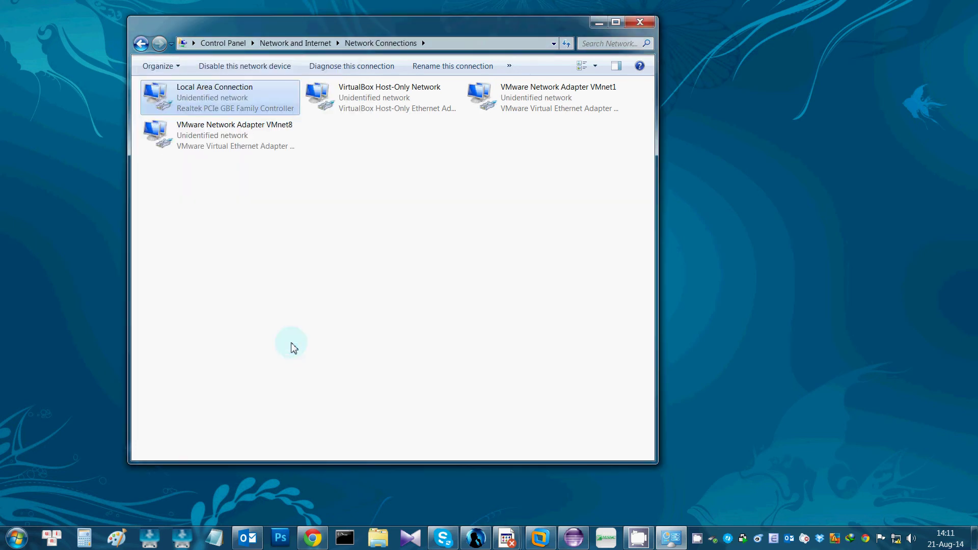
{"action": "left_click", "coordinate": [637, 25]}
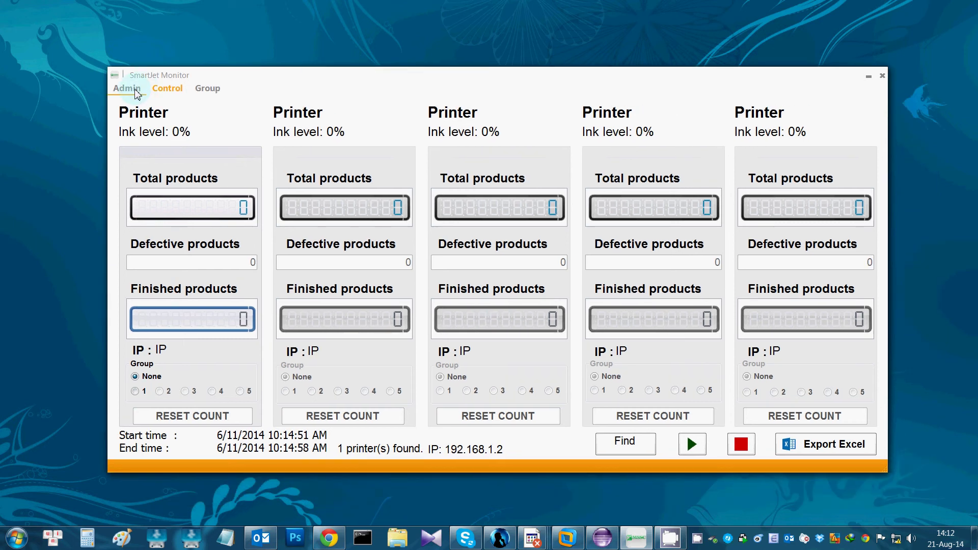
- Log in to SmartJet Monitor with the Admin username by entering the account password
{"action": "left_click", "coordinate": [135, 90]}
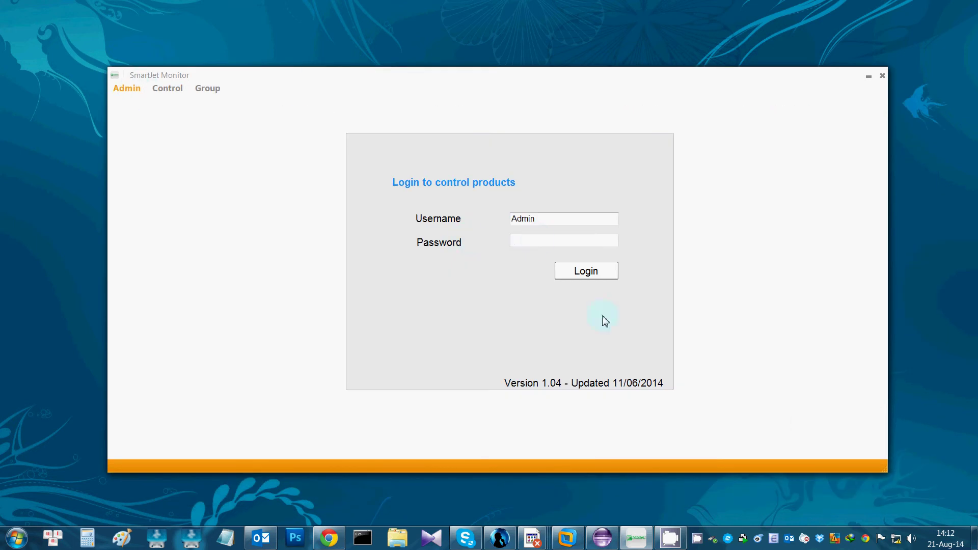
{"action": "left_click", "coordinate": [539, 240]}
{"action": "type", "text": "***"}
{"action": "left_click", "coordinate": [594, 274]}
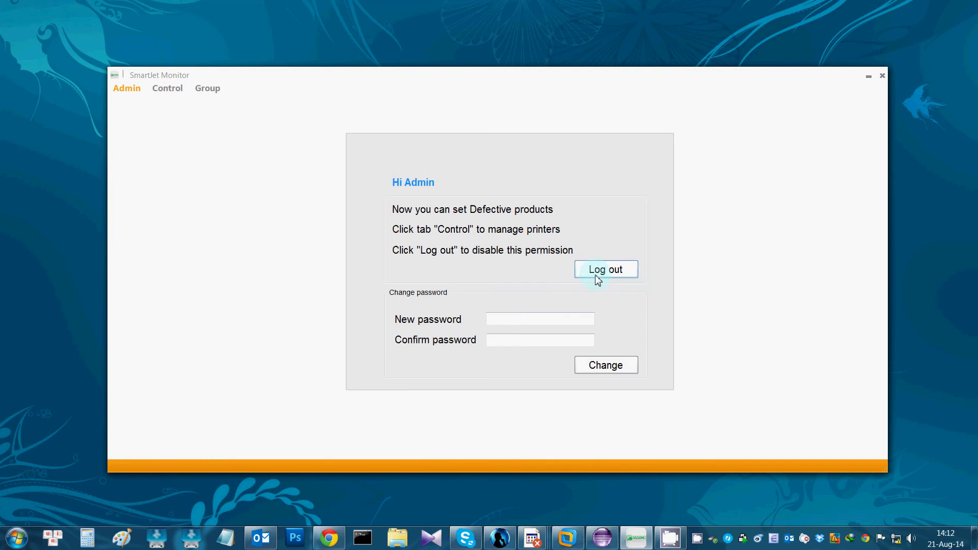
- Return to the printer control view and start monitoring the connected printer
{"action": "left_click", "coordinate": [161, 96]}
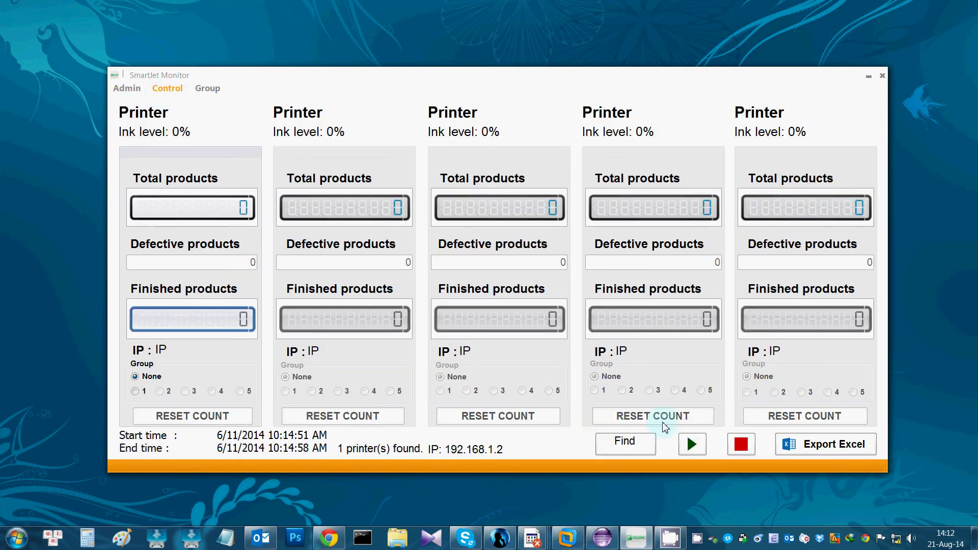
{"action": "left_click", "coordinate": [690, 443]}
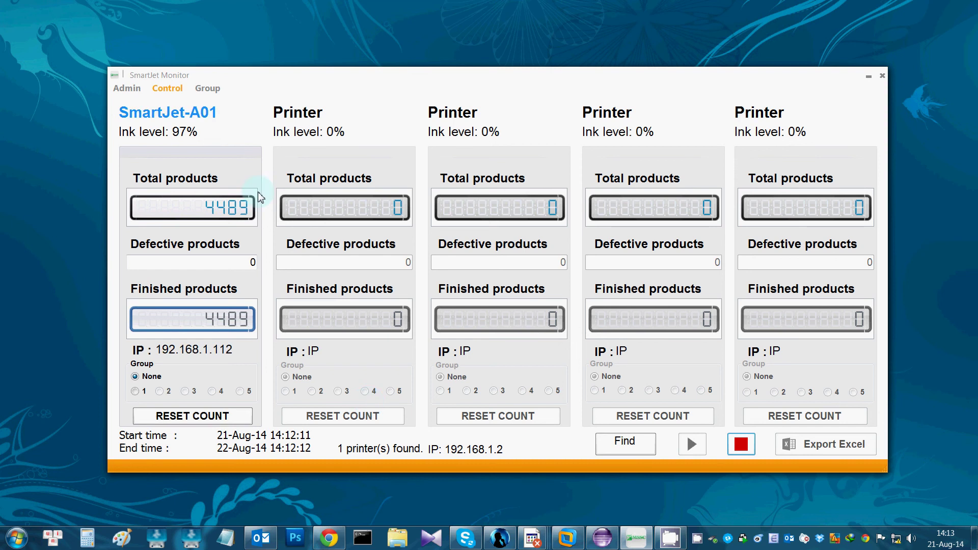
- Examine the product counters of the printer groups, and go back to the individual printer view
{"action": "left_click", "coordinate": [215, 89]}
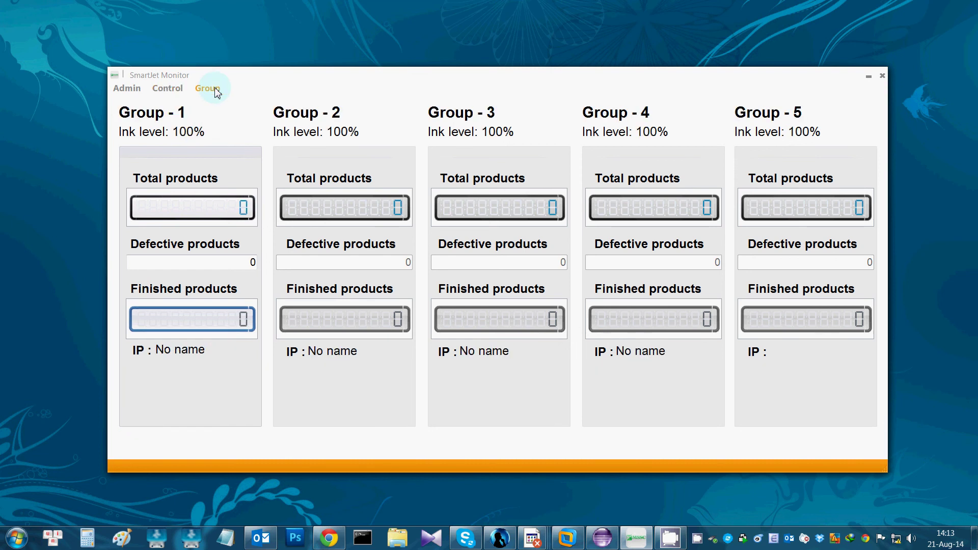
{"action": "left_click", "coordinate": [162, 89]}
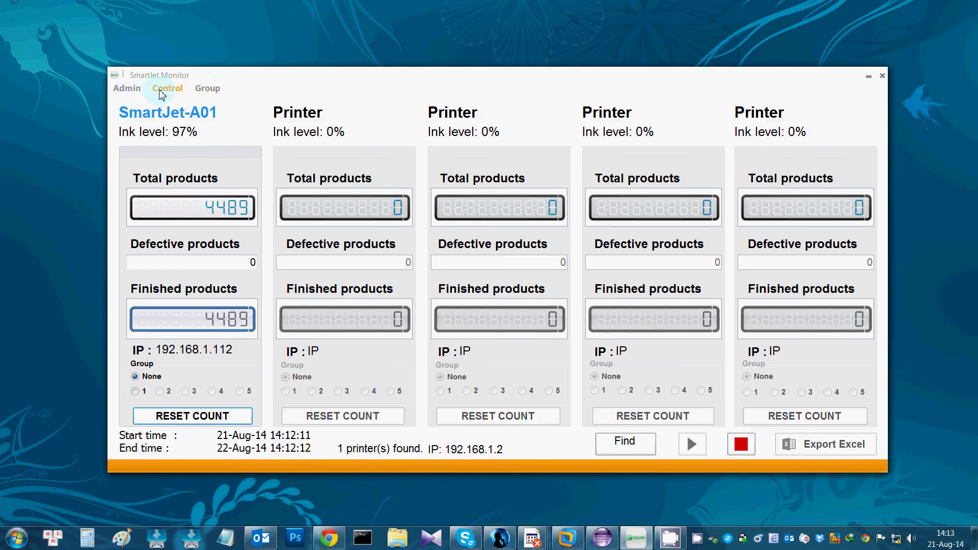
- Assign the SmartJet-A01 printer to group 1, check the group counters and return to the individual printer view
{"action": "left_click", "coordinate": [135, 390]}
{"action": "left_click", "coordinate": [215, 90]}
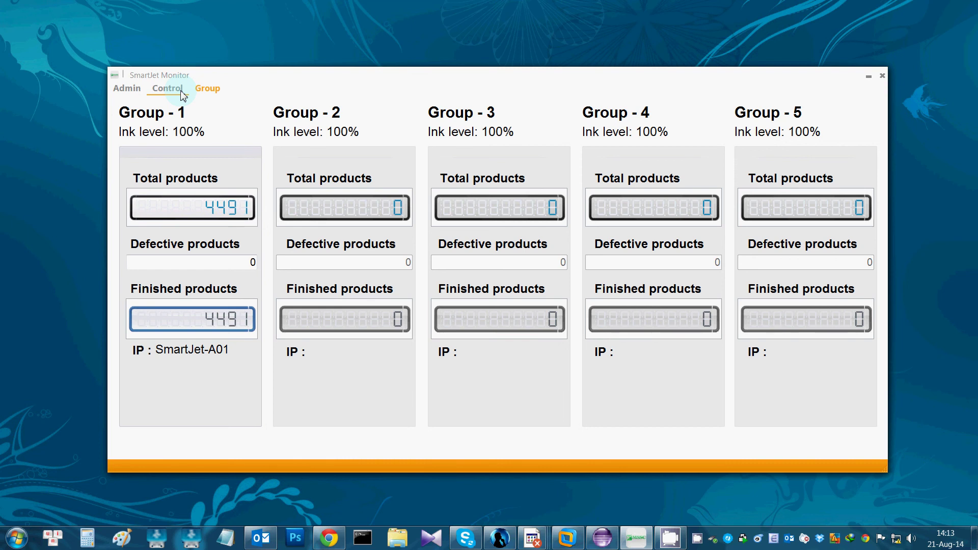
{"action": "left_click", "coordinate": [180, 90]}
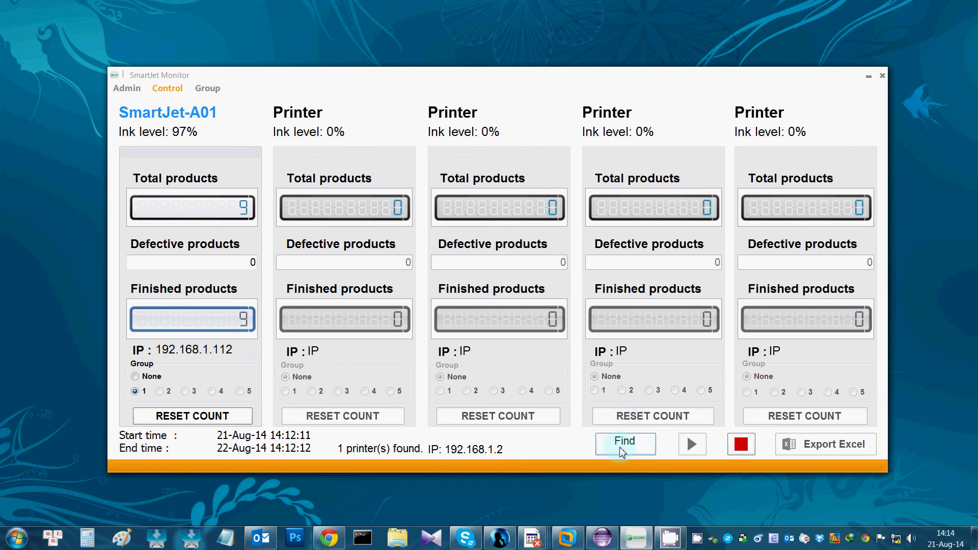
- Stop monitoring the printer and export the product counts to an Excel workbook
{"action": "left_click", "coordinate": [743, 446]}
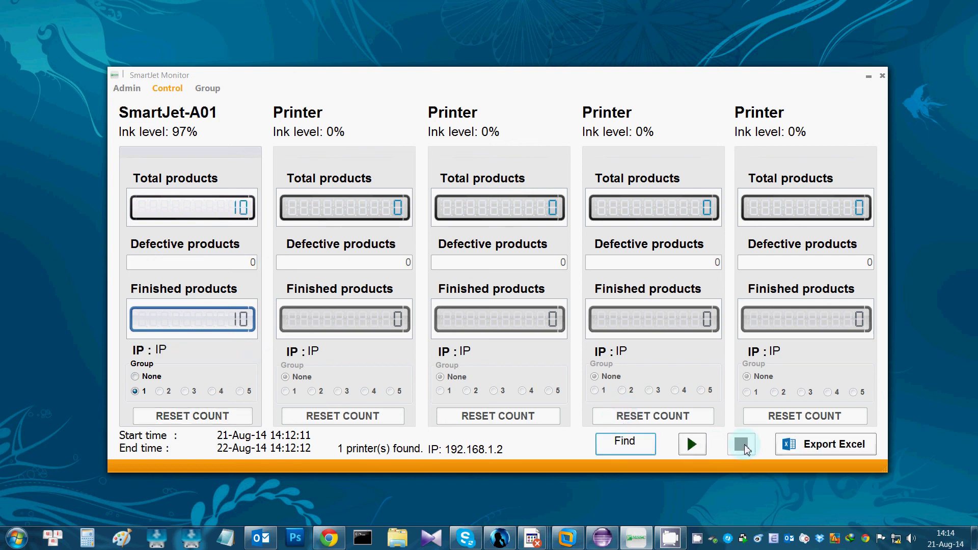
{"action": "left_click", "coordinate": [816, 447]}
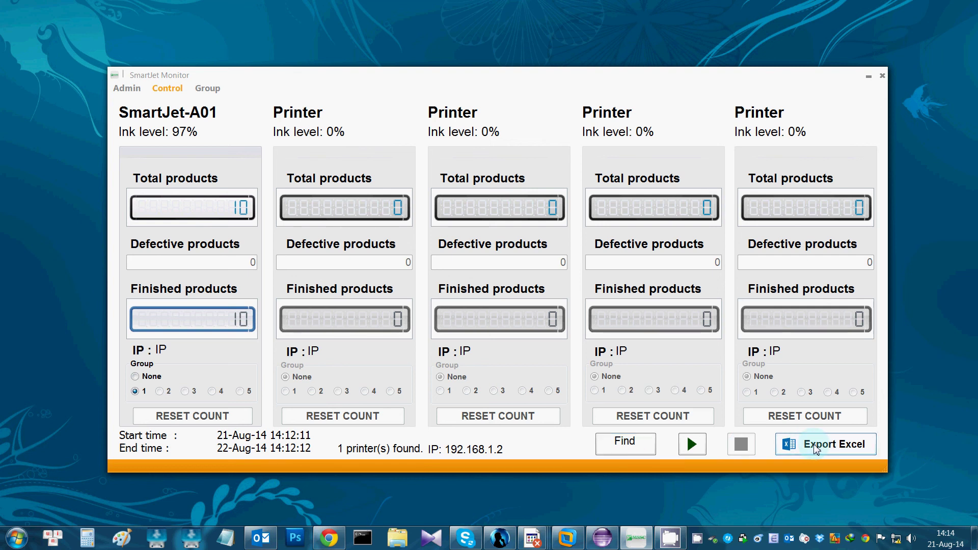
{"action": "left_click", "coordinate": [547, 351]}
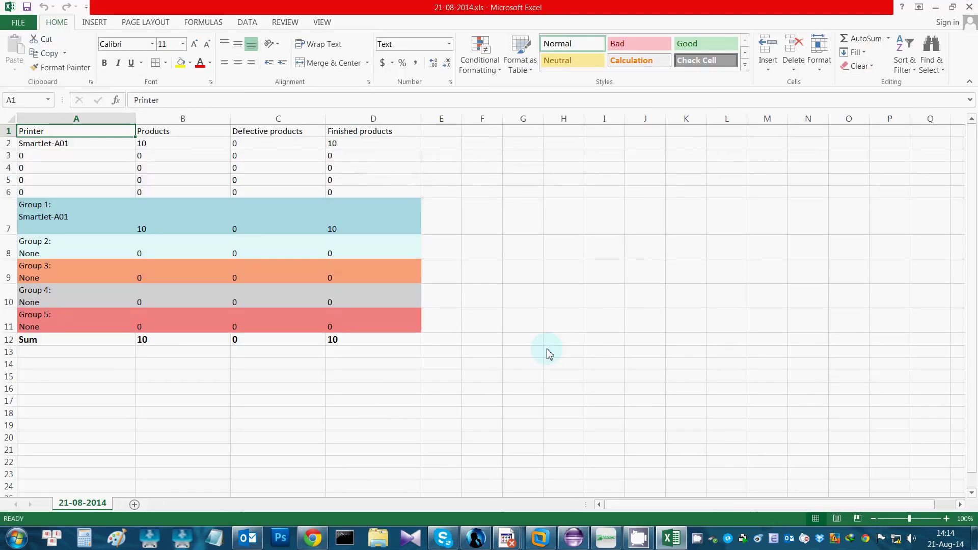
{"action": "left_click", "coordinate": [617, 395]}
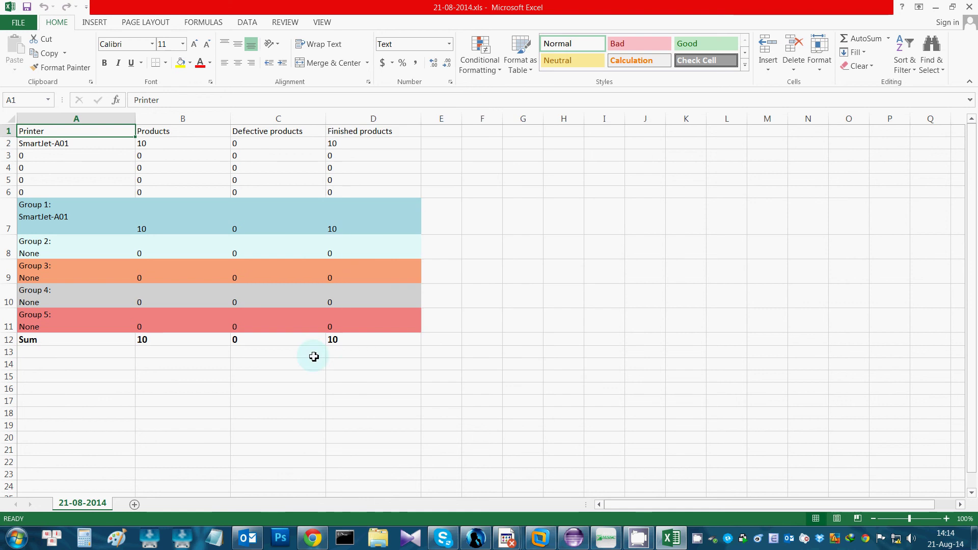
- Review the exported table of printer, group and sum counts in Excel, and close the workbook
{"action": "left_click", "coordinate": [233, 373]}
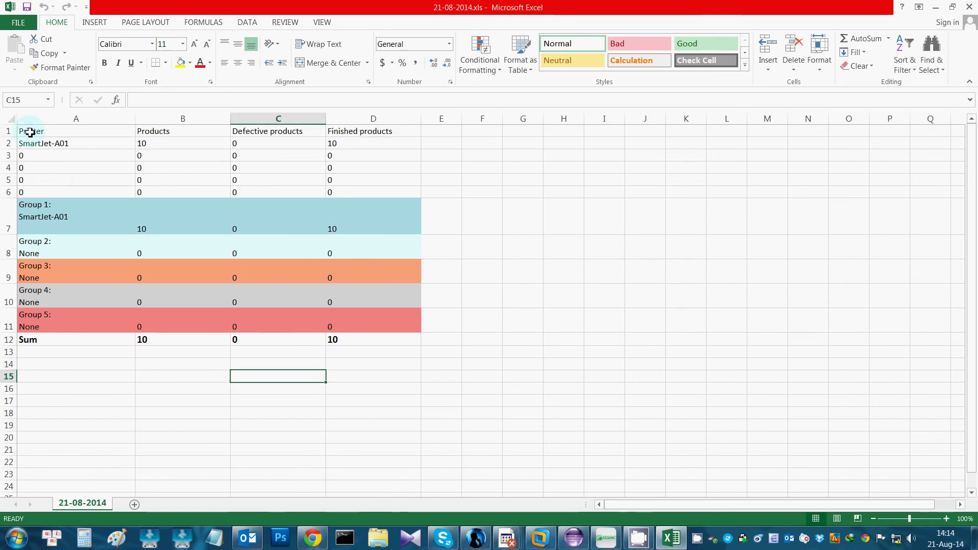
{"action": "left_click_drag", "start_coordinate": [30, 132], "coordinate": [367, 340]}
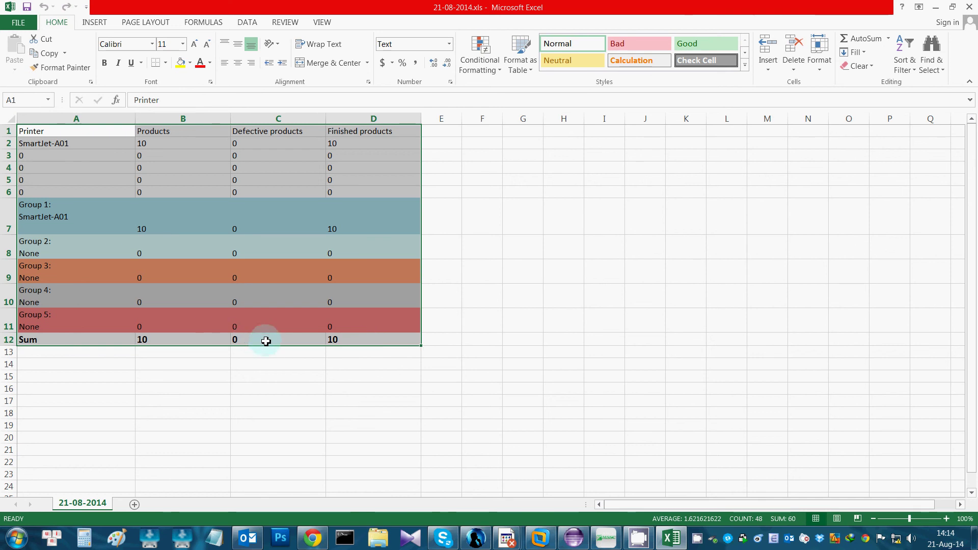
{"action": "left_click", "coordinate": [969, 6]}
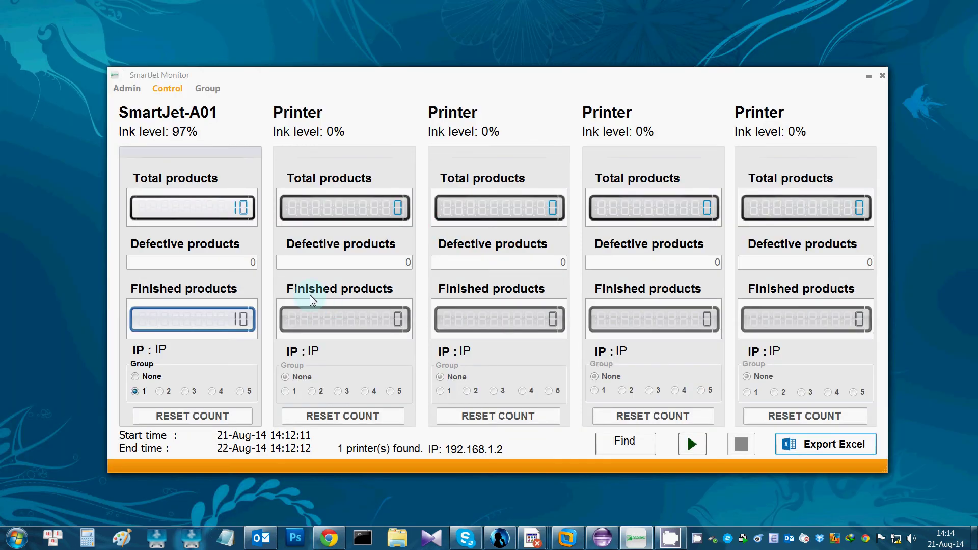